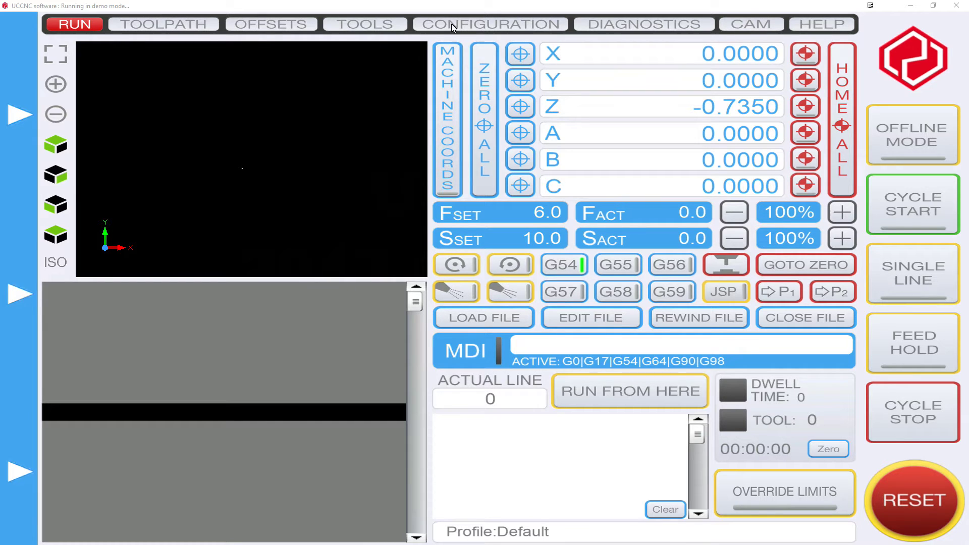
Step: Switch UCCNC from the run screen to the Configuration page's X-axis setup
{"action": "left_click", "coordinate": [488, 23]}
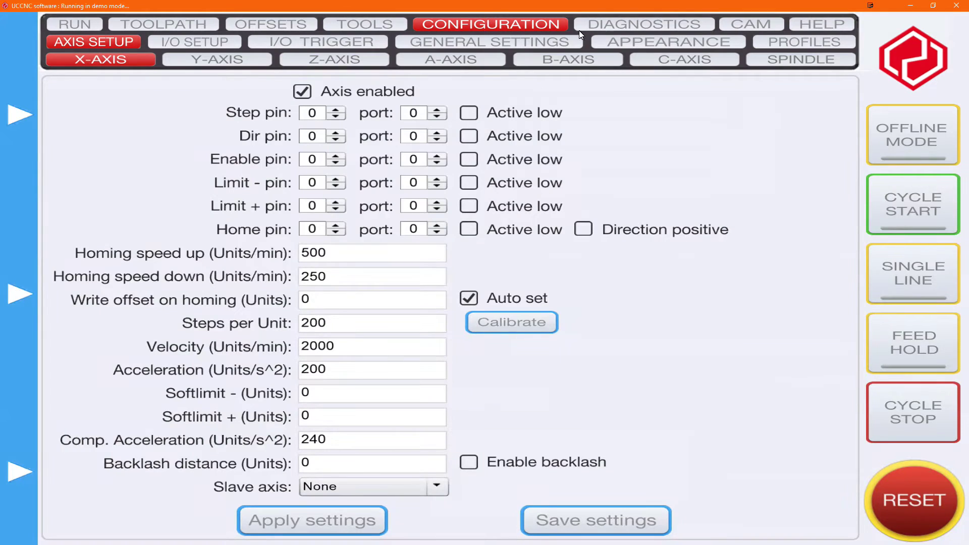
Step: Create a new 'install' profile with a desktop shortcut, then shut down UCCNC
{"action": "left_click", "coordinate": [791, 51]}
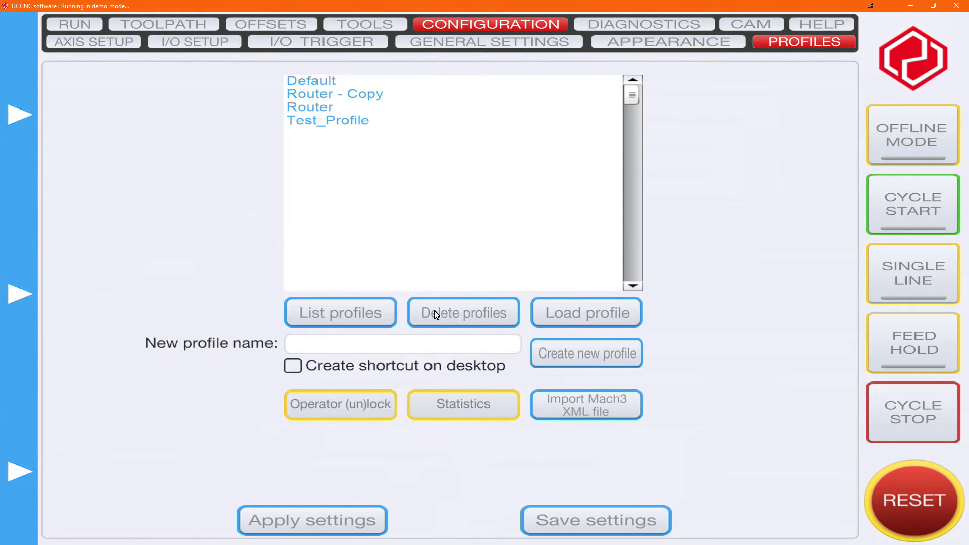
{"action": "left_click", "coordinate": [390, 349]}
{"action": "type", "text": "install"}
{"action": "left_click", "coordinate": [295, 369]}
{"action": "left_click", "coordinate": [556, 353]}
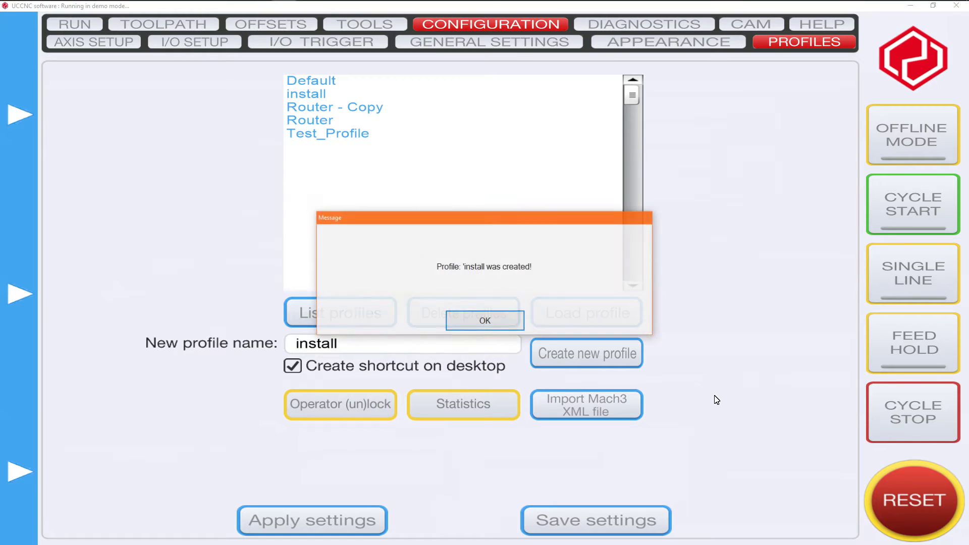
{"action": "left_click", "coordinate": [488, 324]}
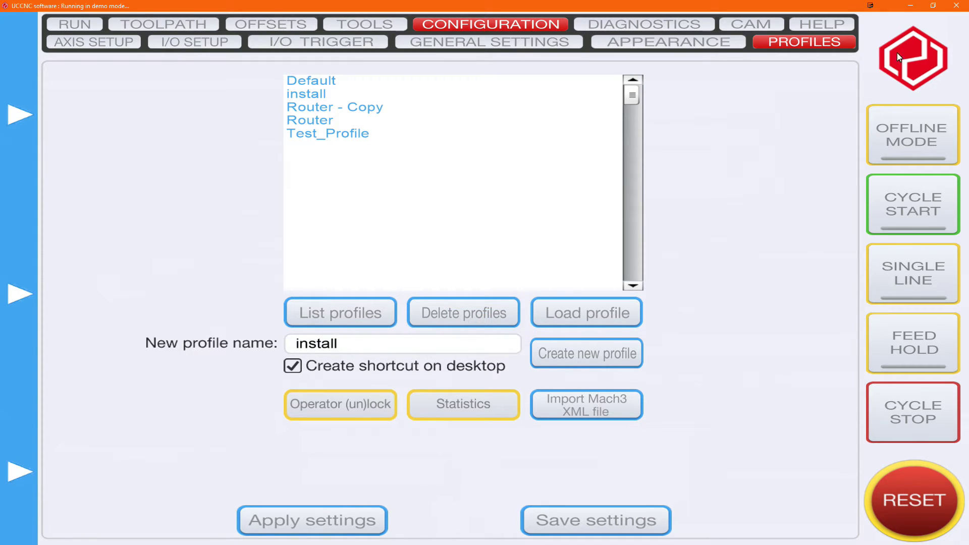
{"action": "left_click", "coordinate": [958, 9]}
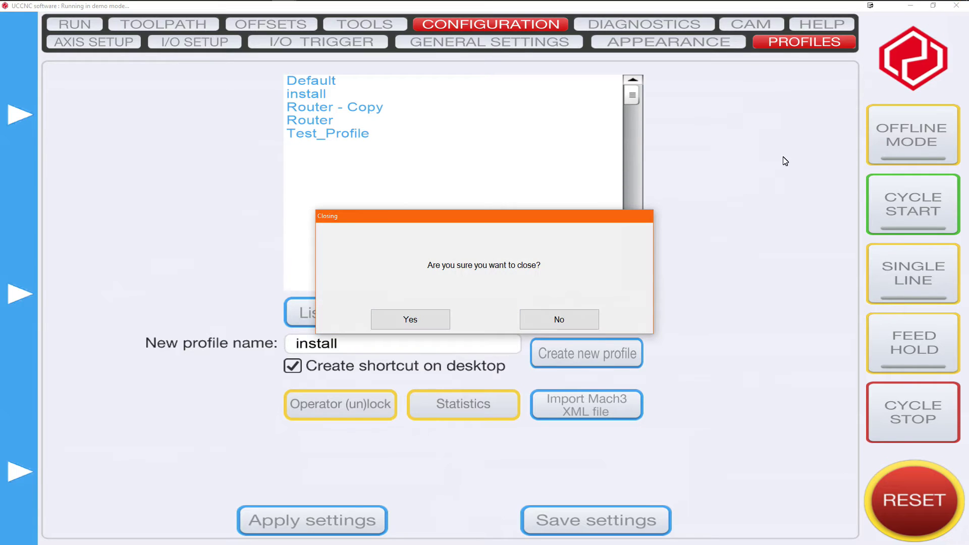
{"action": "left_click", "coordinate": [418, 319]}
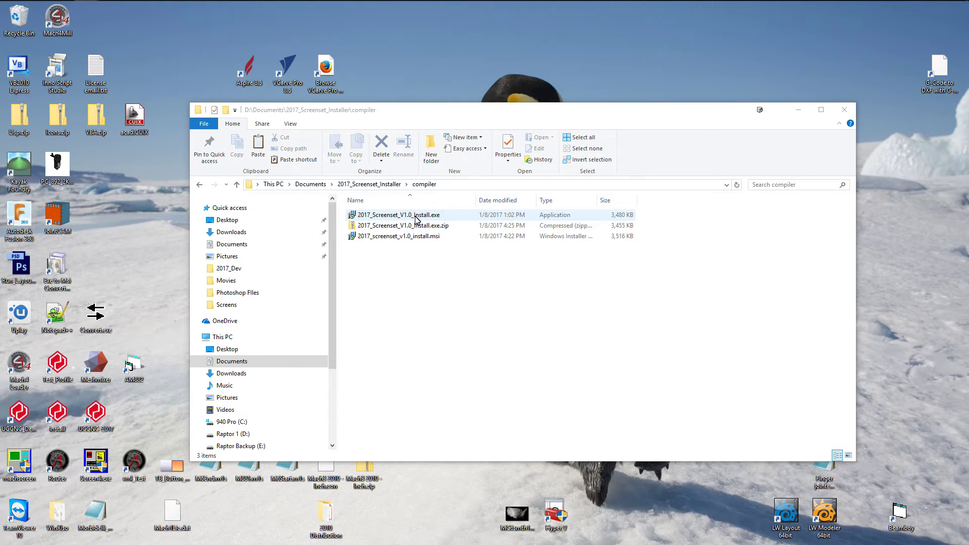
Step: Launch 2017_Screenset_V1.0_Install.exe, accept the license agreement, and advance to destination selection
{"action": "double_click", "coordinate": [415, 216]}
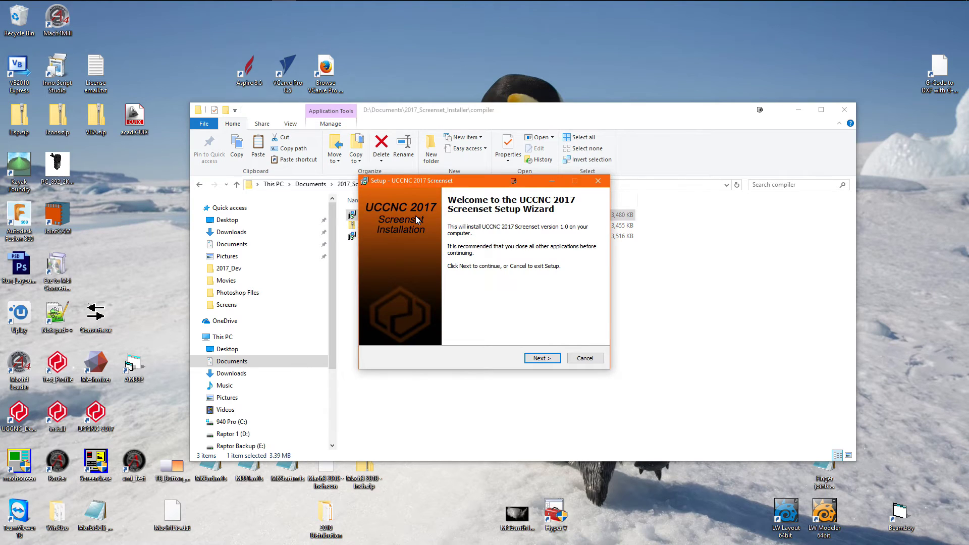
{"action": "key", "text": "Return"}
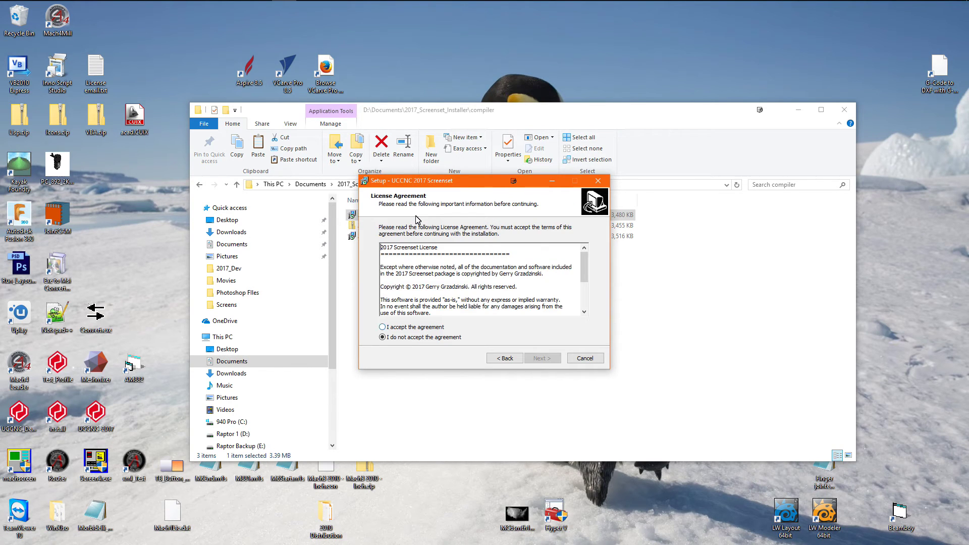
{"action": "key", "text": "alt+a"}
{"action": "scroll", "coordinate": [417, 220], "scroll_direction": "down", "scroll_amount": 3}
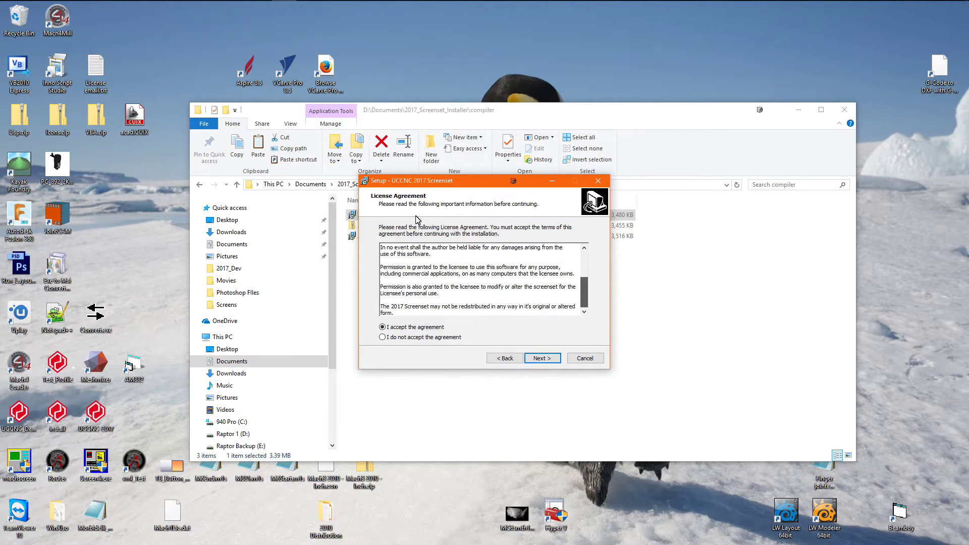
{"action": "scroll", "coordinate": [417, 220], "scroll_direction": "up", "scroll_amount": 3}
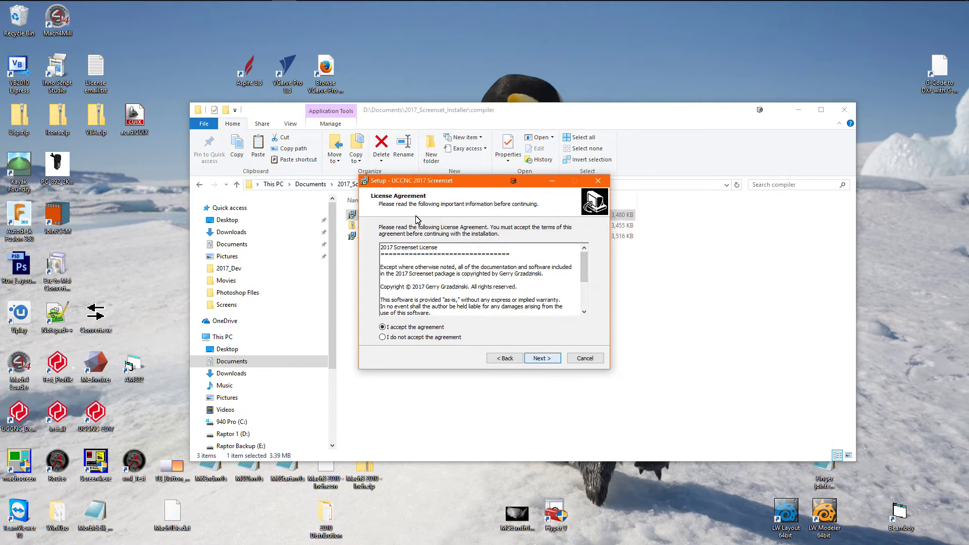
{"action": "key", "text": "Return"}
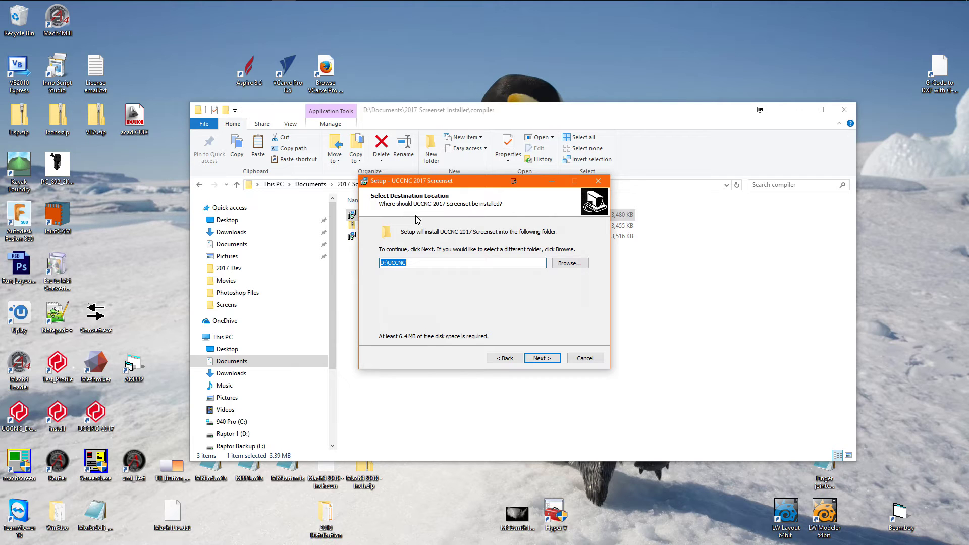
Step: Set the install destination to the existing D:\UCCNC\ folder and confirm installing there
{"action": "key", "text": "alt+r"}
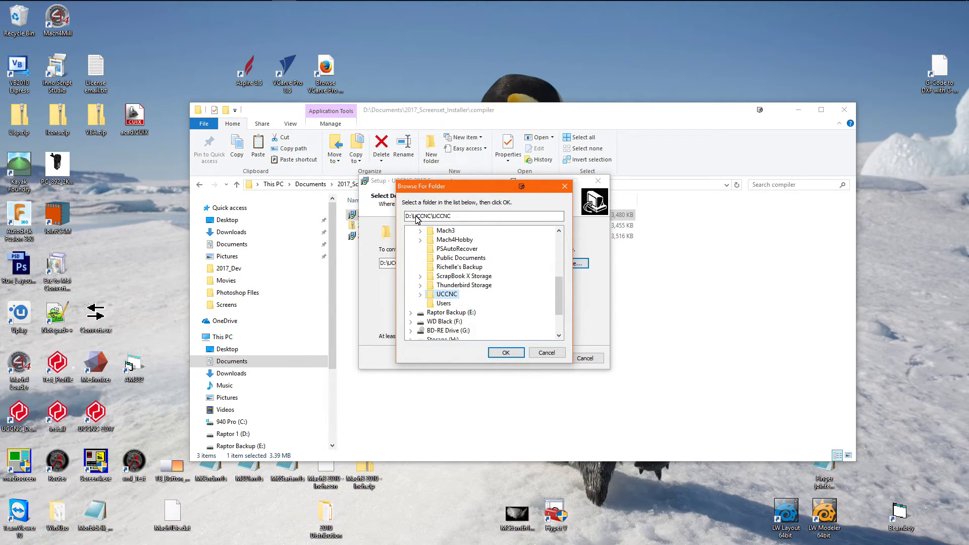
{"action": "left_click", "coordinate": [417, 217]}
{"action": "key", "text": "BackSpace"}
{"action": "key", "text": "BackSpace"}
{"action": "key", "text": "BackSpace"}
{"action": "key", "text": "BackSpace"}
{"action": "key", "text": "BackSpace"}
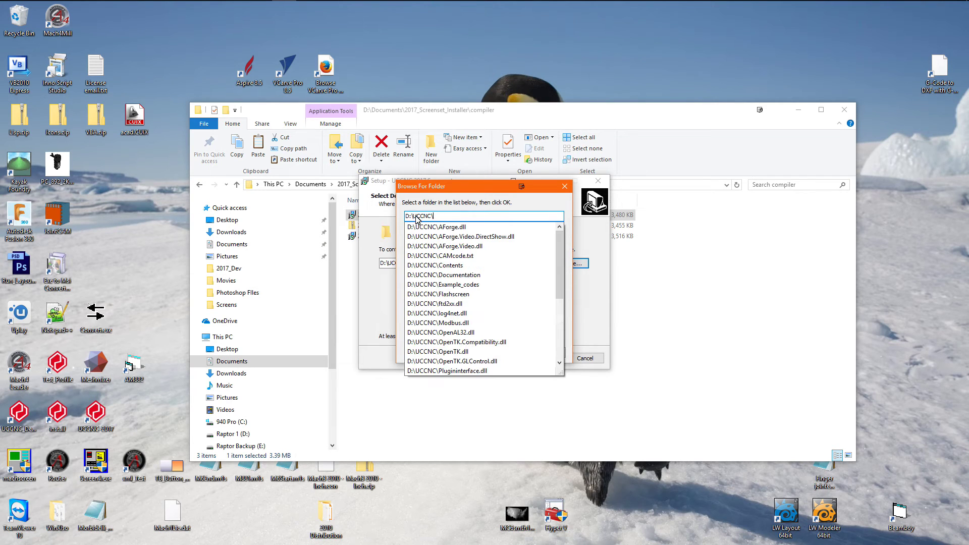
{"action": "key", "text": "Up"}
{"action": "key", "text": "Up"}
{"action": "key", "text": "Up"}
{"action": "key", "text": "Up"}
{"action": "key", "text": "Up"}
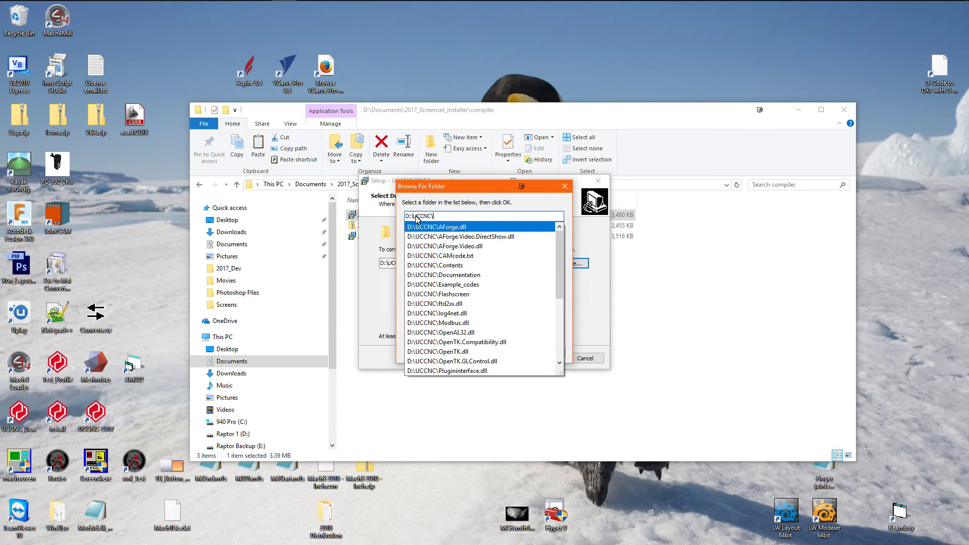
{"action": "key", "text": "Return"}
{"action": "key", "text": "Tab"}
{"action": "key", "text": "Tab"}
{"action": "key", "text": "Tab"}
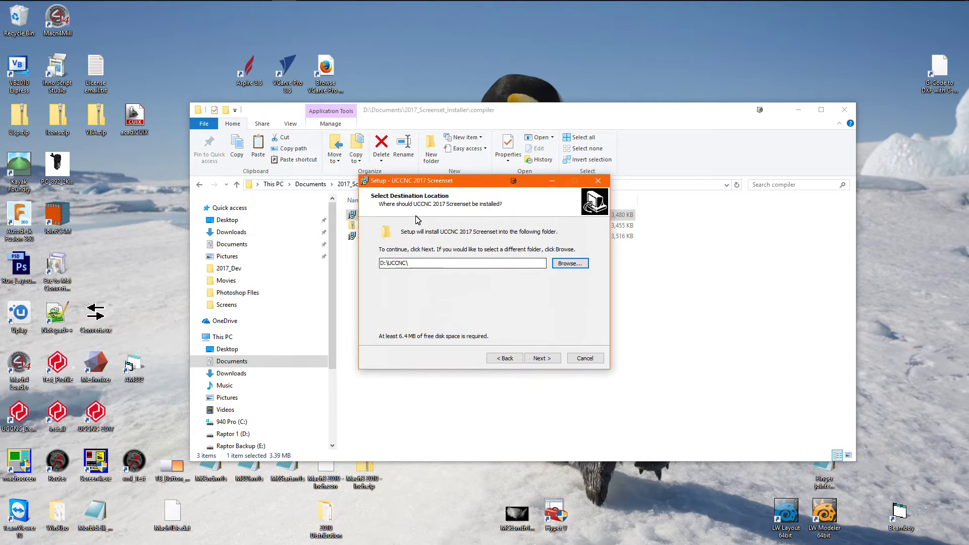
{"action": "key", "text": "Return"}
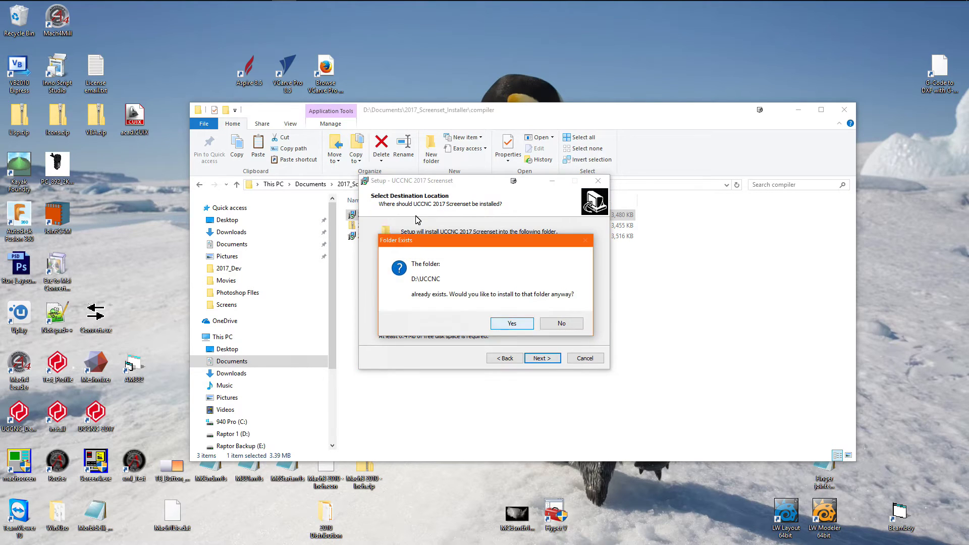
{"action": "key", "text": "Return"}
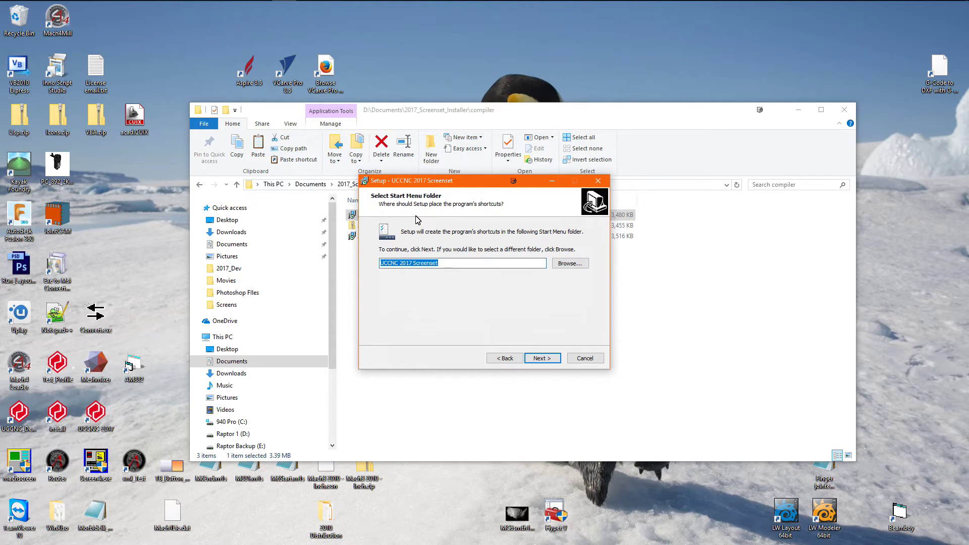
Step: Keep the 'UCCNC 2017 Screenset' Start Menu folder, run the installation, and finish the wizard
{"action": "key", "text": "Return"}
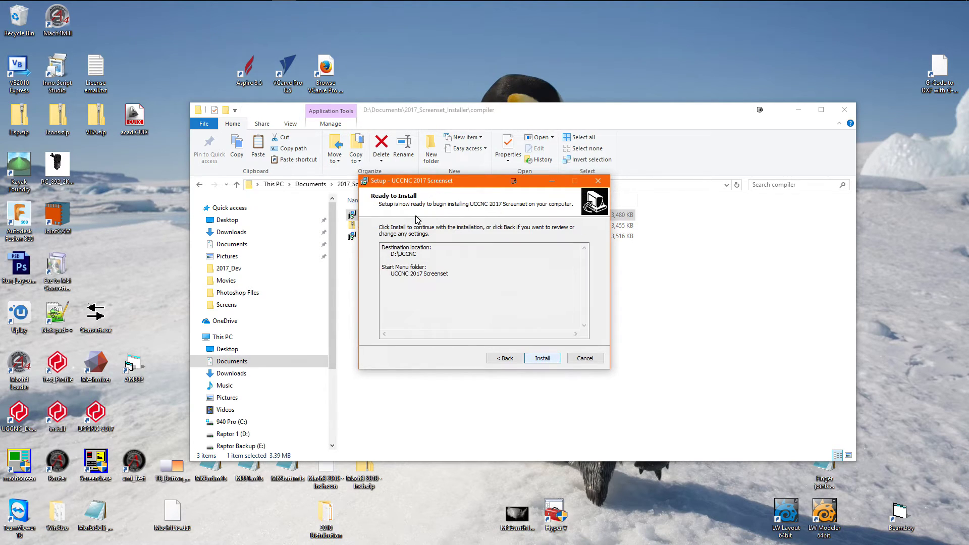
{"action": "key", "text": "Return"}
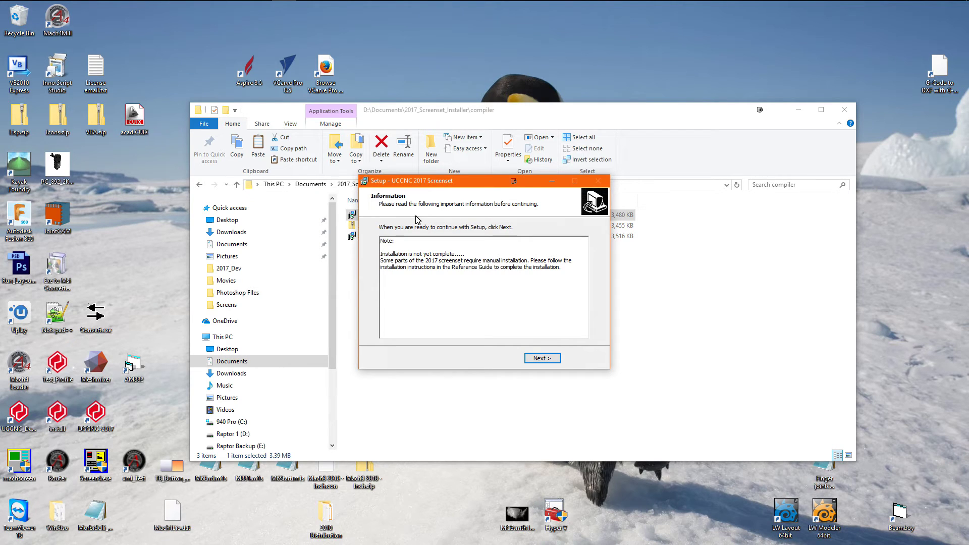
{"action": "key", "text": "Return"}
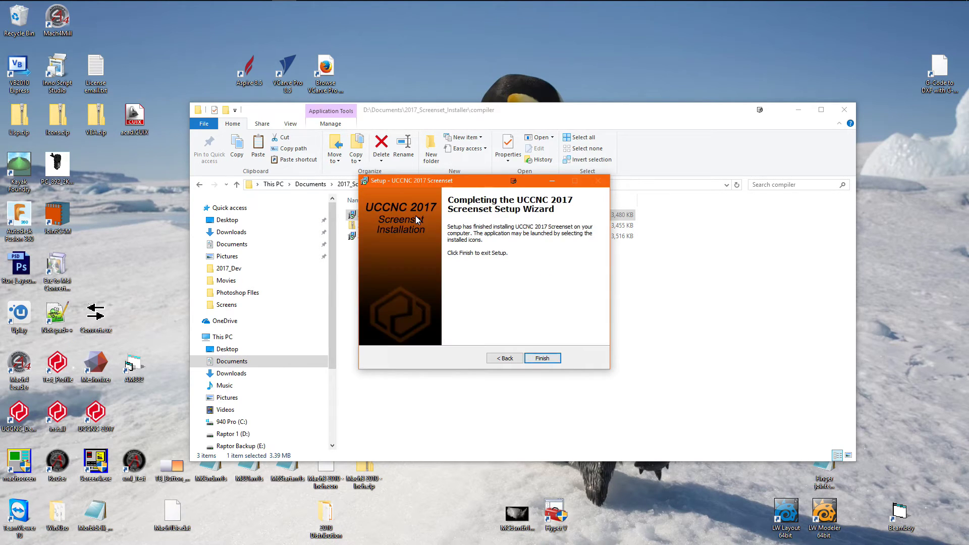
{"action": "left_click", "coordinate": [543, 358]}
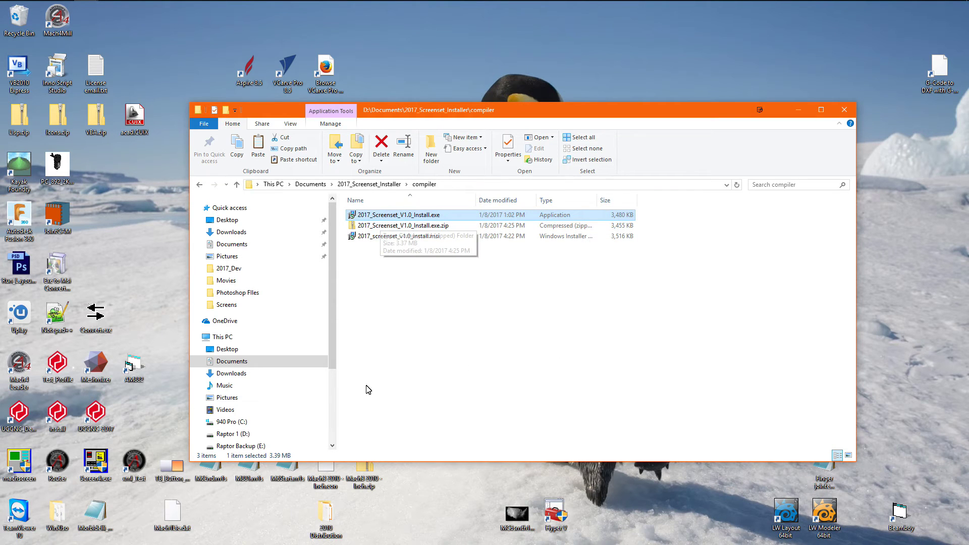
Step: Select all 255 macro files in D:\UCCNC\Profiles\2017_Screenset_Macros
{"action": "left_click", "coordinate": [245, 435]}
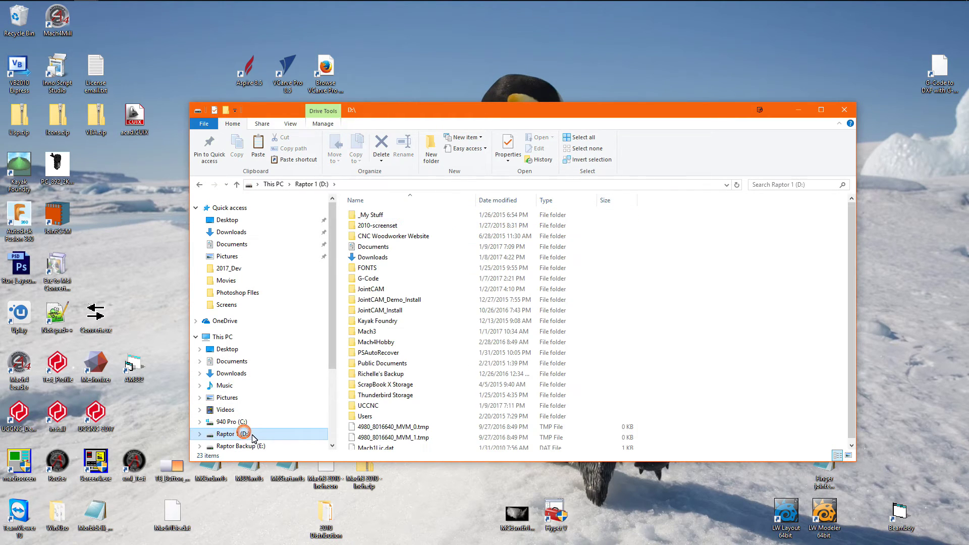
{"action": "double_click", "coordinate": [368, 406]}
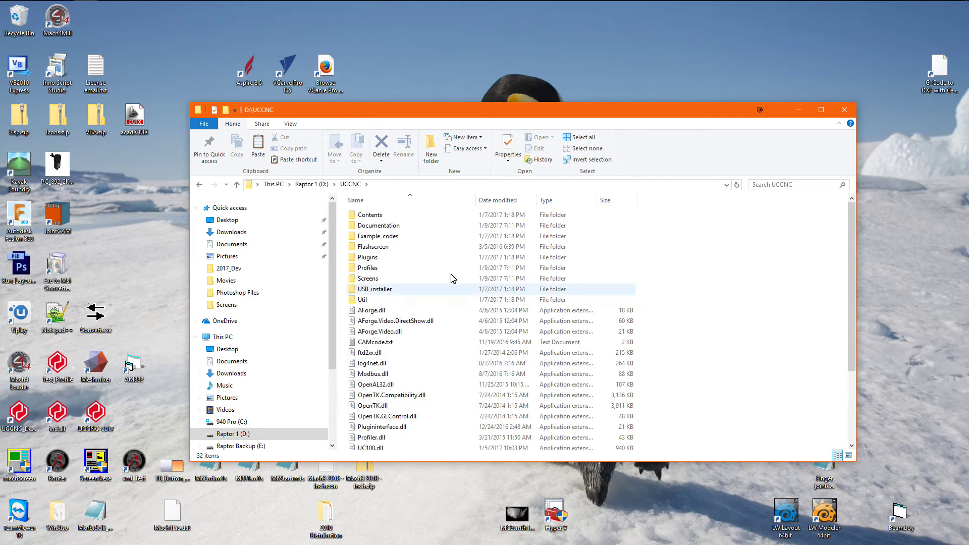
{"action": "double_click", "coordinate": [401, 268]}
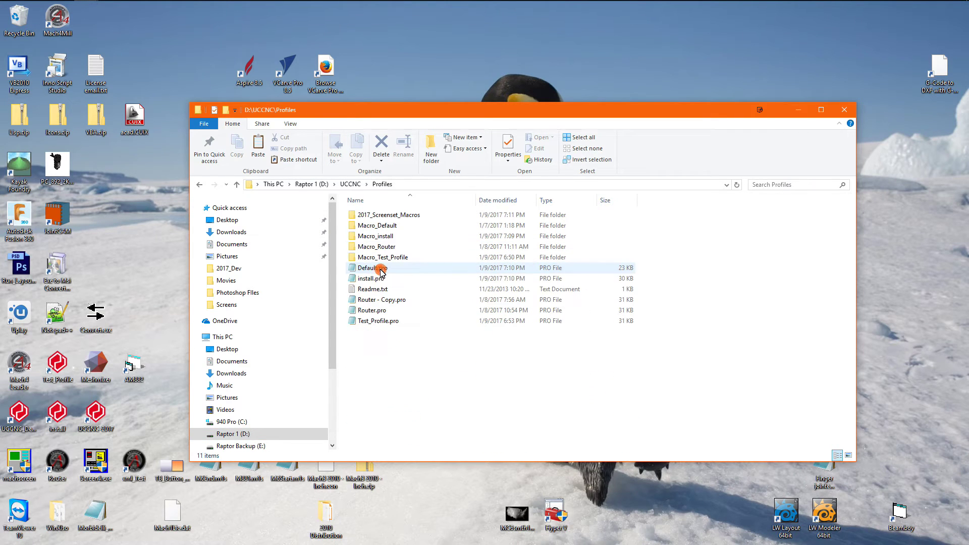
{"action": "double_click", "coordinate": [377, 216]}
{"action": "left_click", "coordinate": [377, 228]}
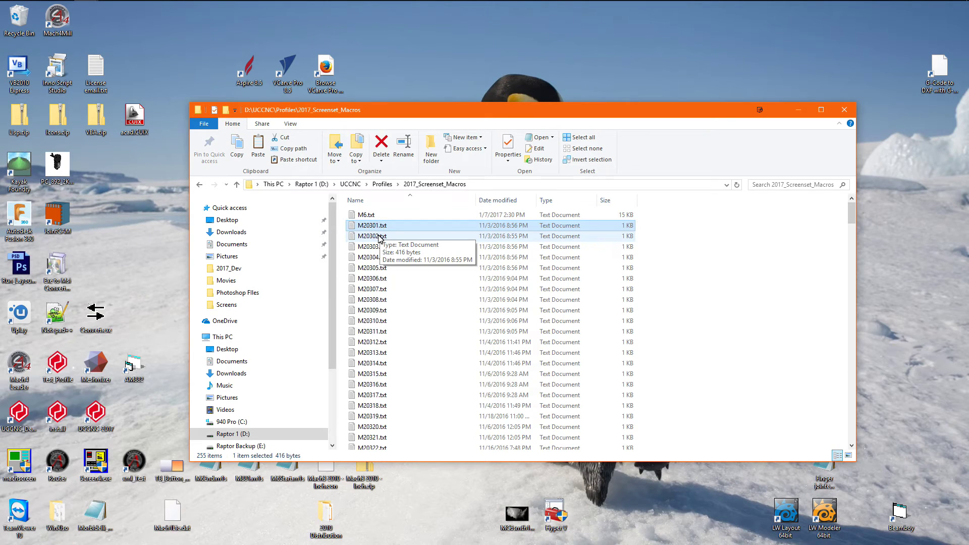
{"action": "key", "text": "ctrl+a"}
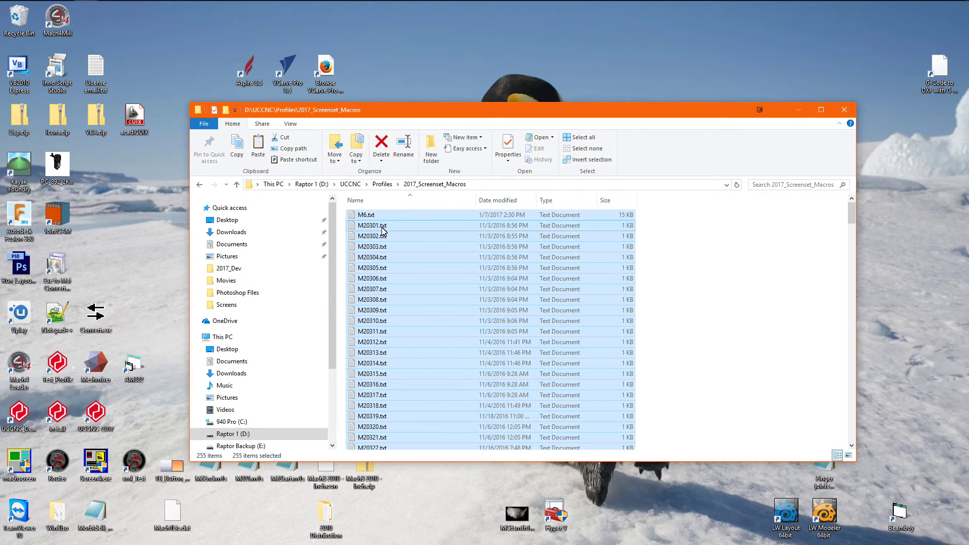
Step: Paste the macros into Profiles\Macro_install, replacing the same-named files
{"action": "left_click", "coordinate": [382, 184]}
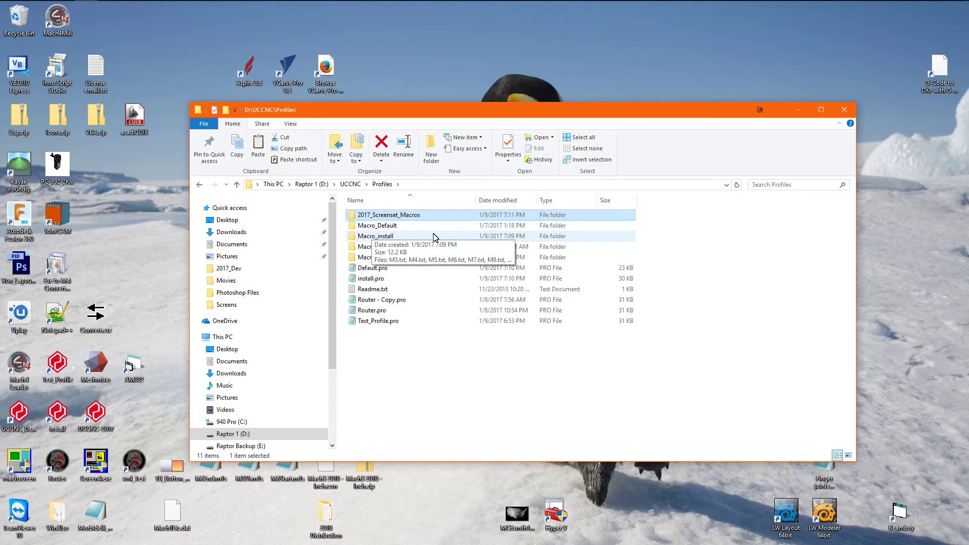
{"action": "double_click", "coordinate": [380, 238]}
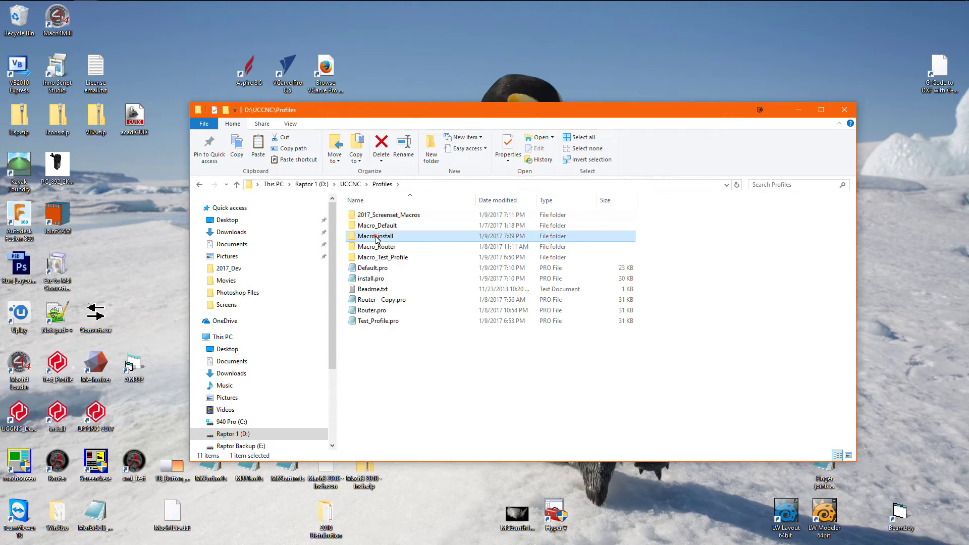
{"action": "right_click", "coordinate": [416, 263]}
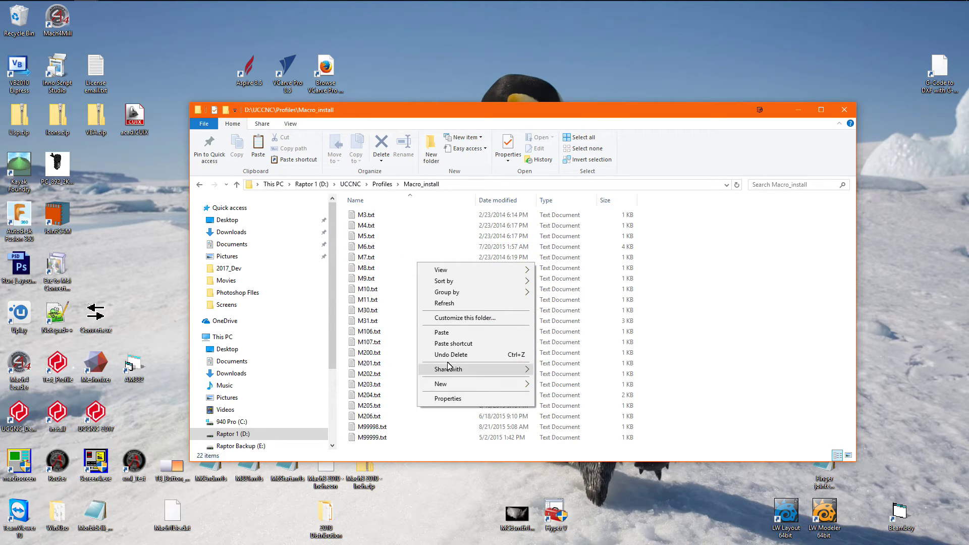
{"action": "left_click", "coordinate": [460, 338]}
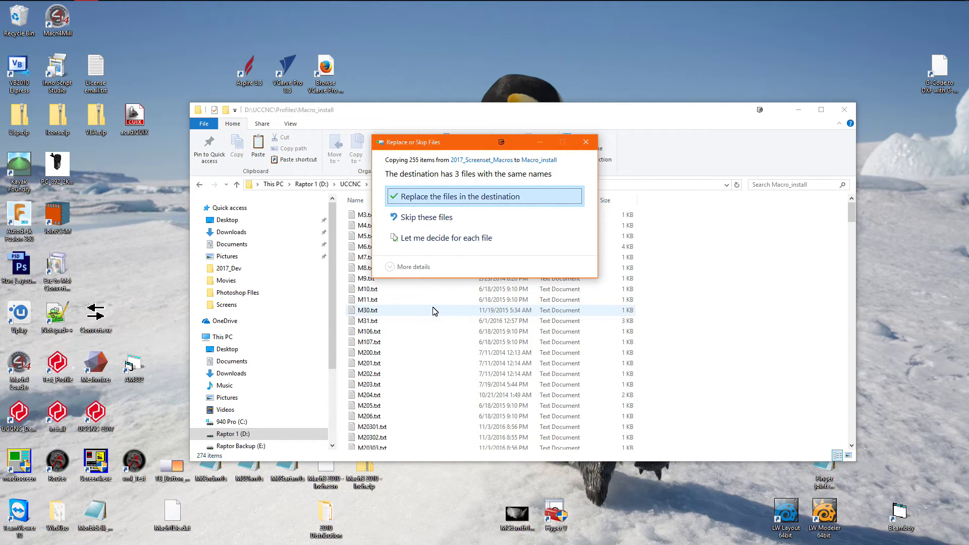
{"action": "left_click", "coordinate": [433, 196]}
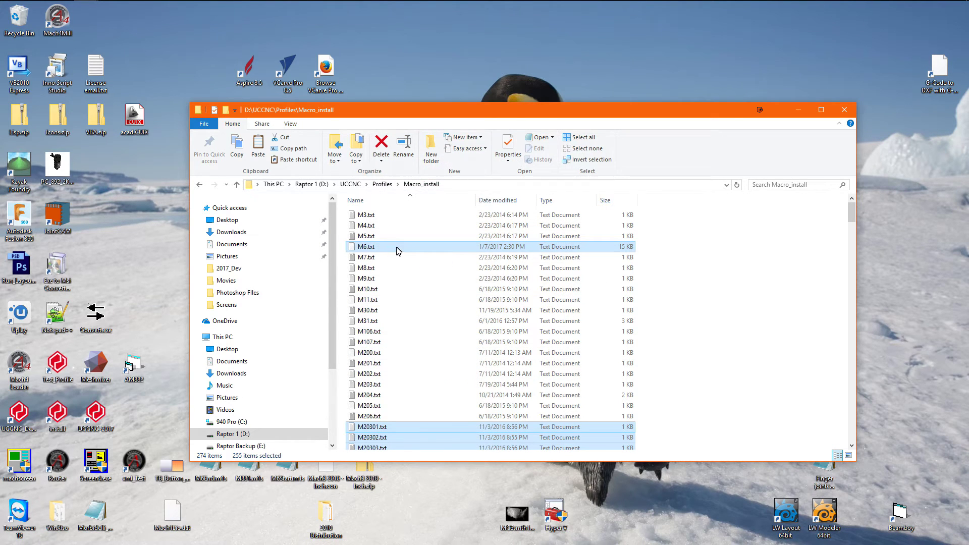
{"action": "scroll", "coordinate": [444, 288], "scroll_direction": "down", "scroll_amount": 20}
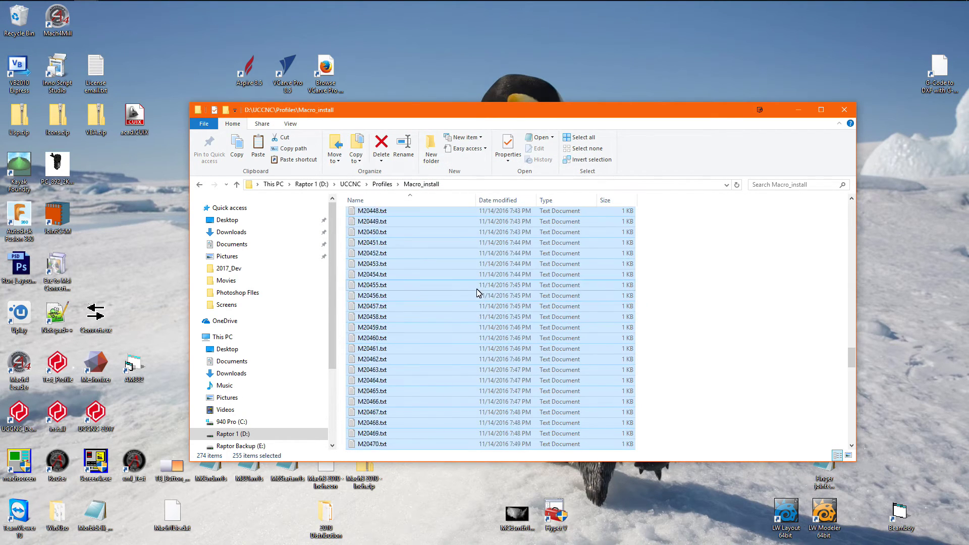
{"action": "scroll", "coordinate": [478, 293], "scroll_direction": "down", "scroll_amount": 20}
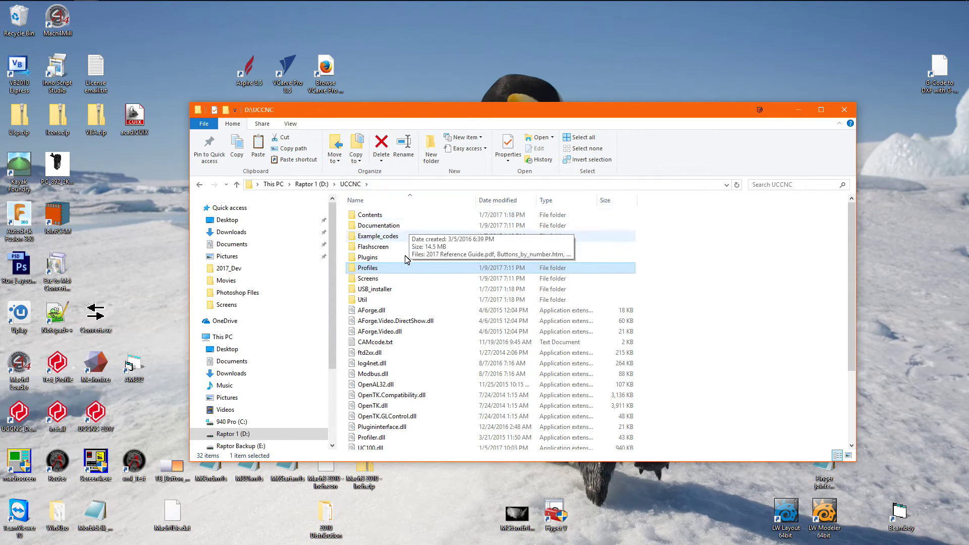
Step: Open D:\UCCNC\Profiles\install.pro in Notepad without making Notepad the default for .pro files
{"action": "double_click", "coordinate": [377, 281]}
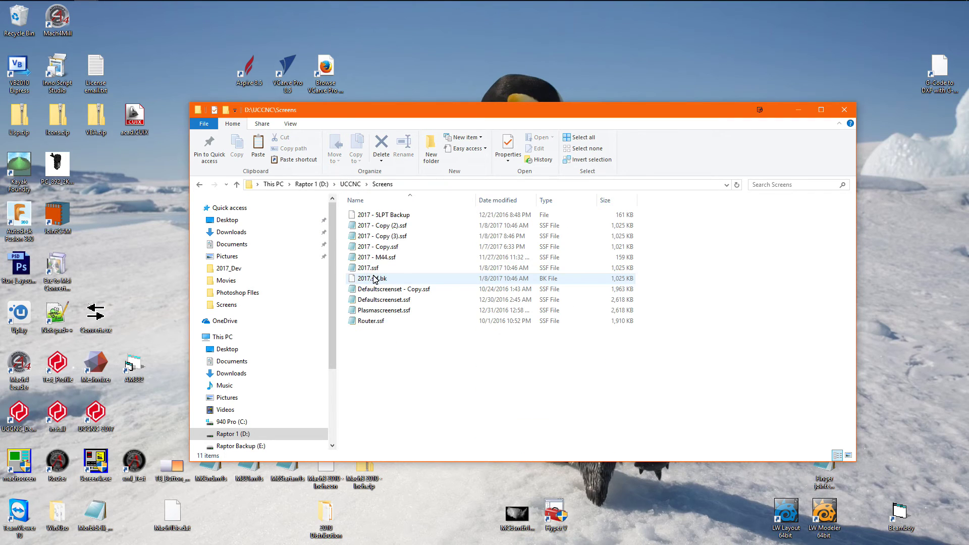
{"action": "key", "text": "alt+Left"}
{"action": "double_click", "coordinate": [365, 270]}
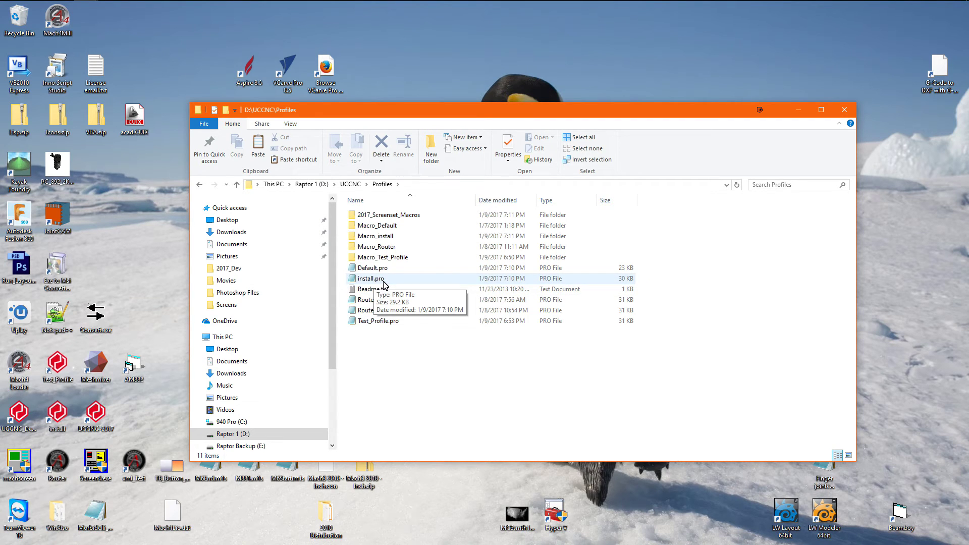
{"action": "right_click", "coordinate": [383, 284]}
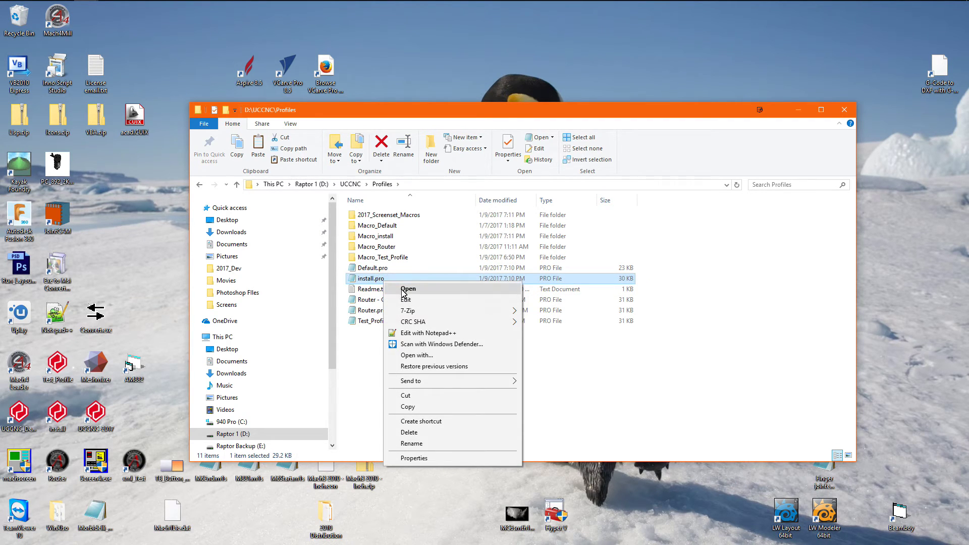
{"action": "left_click", "coordinate": [430, 355]}
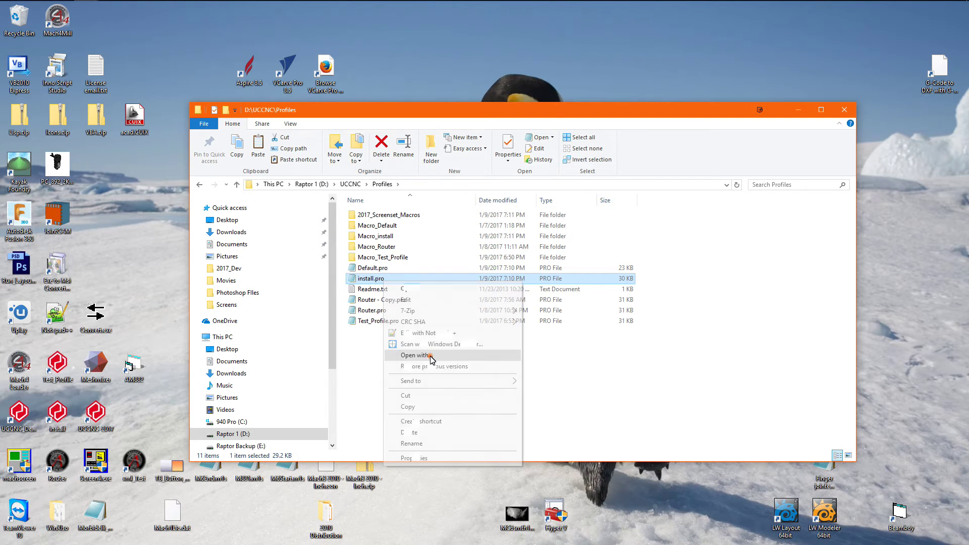
{"action": "left_click", "coordinate": [414, 179]}
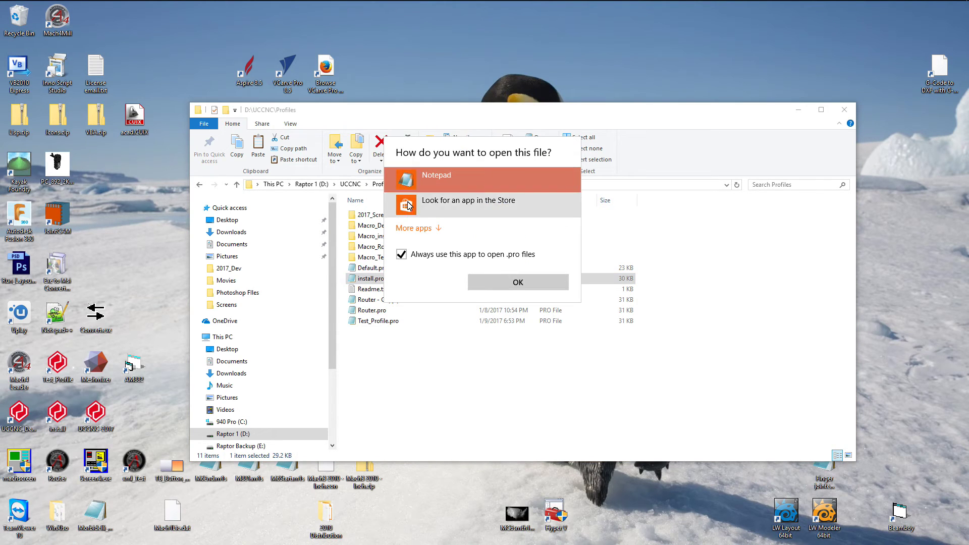
{"action": "left_click", "coordinate": [403, 255]}
{"action": "left_click", "coordinate": [513, 287]}
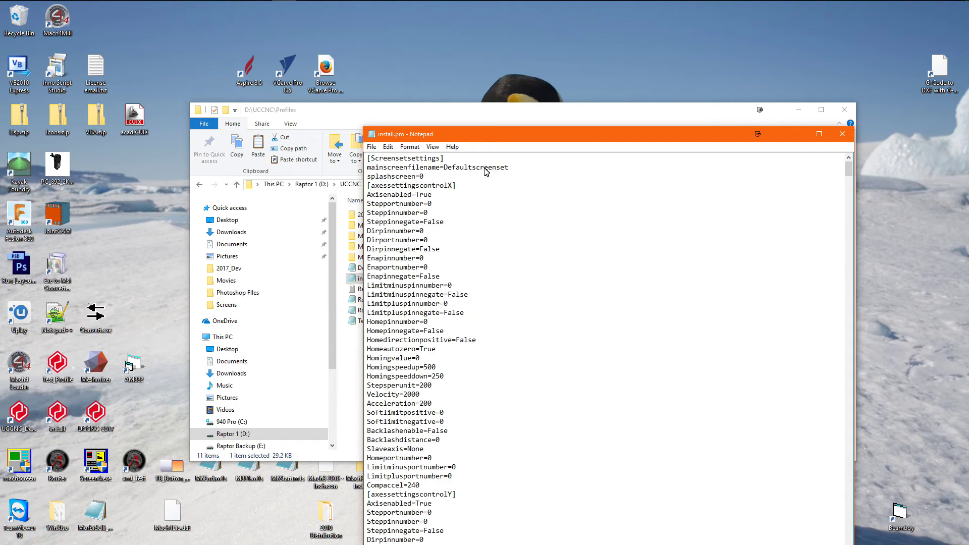
Step: Change mainscreenfilename from Defaultscreenset to 2017 in install.pro, save, and close Notepad
{"action": "left_click_drag", "start_coordinate": [445, 169], "coordinate": [509, 170]}
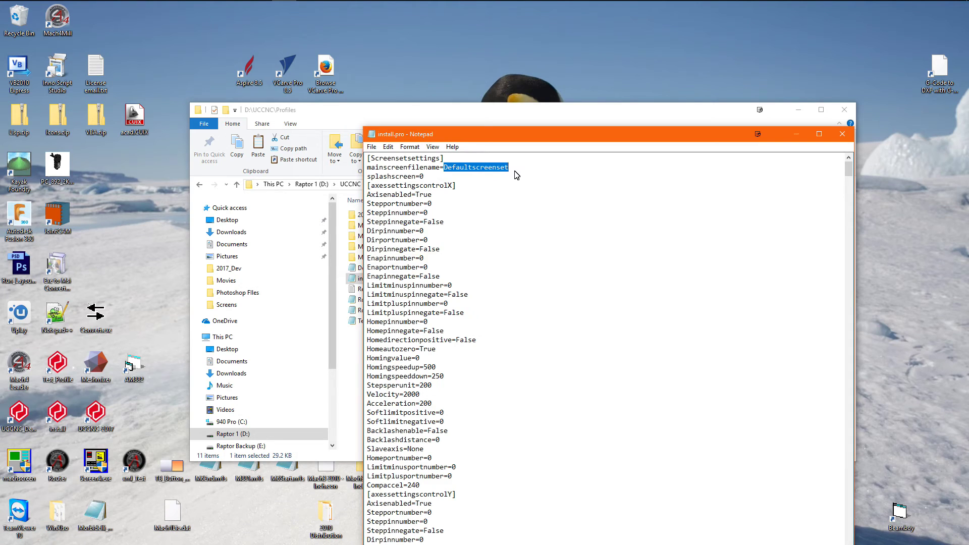
{"action": "type", "text": "2017"}
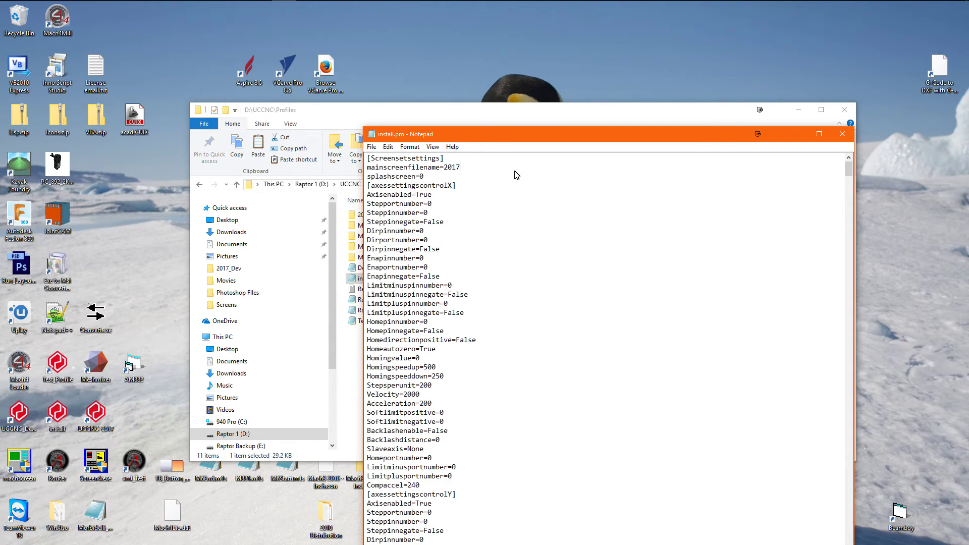
{"action": "left_click", "coordinate": [372, 146]}
{"action": "left_click", "coordinate": [395, 178]}
{"action": "left_click", "coordinate": [843, 135]}
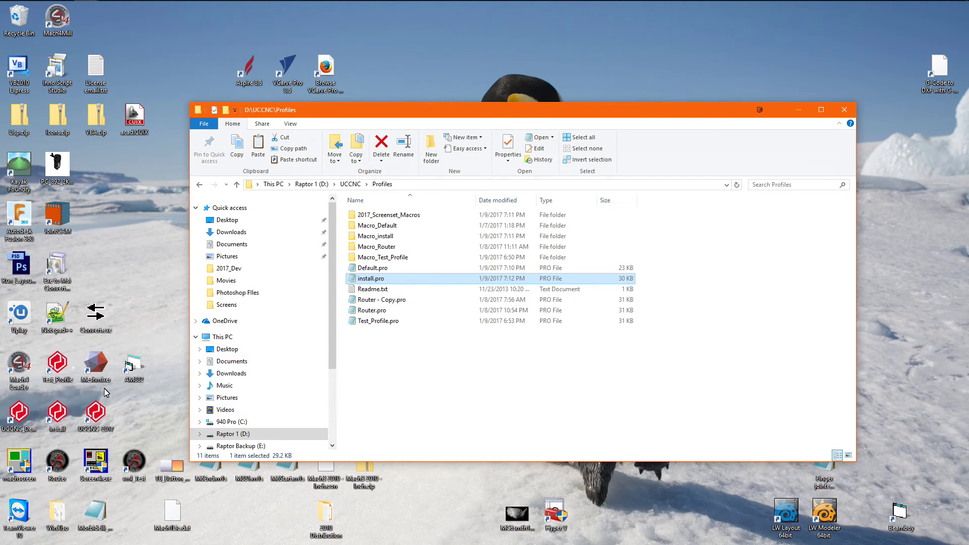
Step: Launch UCCNC from the desktop 'install' shortcut with the Demo_UC300ETH_5LPT device
{"action": "left_click", "coordinate": [57, 414]}
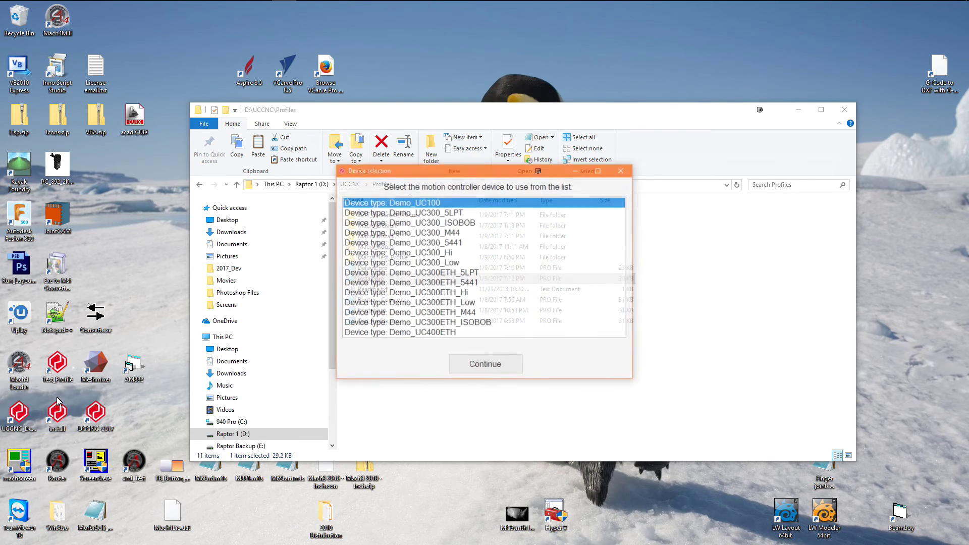
{"action": "left_click", "coordinate": [459, 275]}
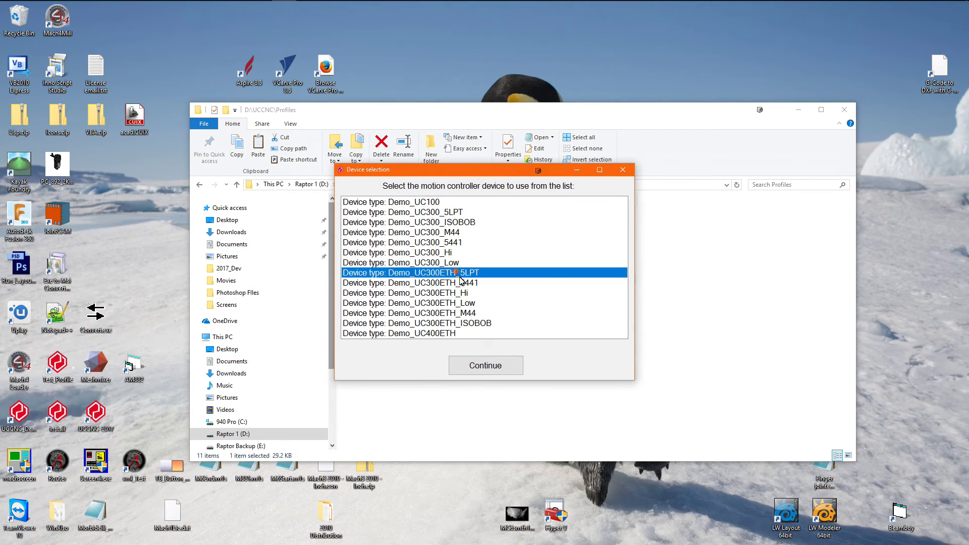
{"action": "left_click", "coordinate": [481, 372]}
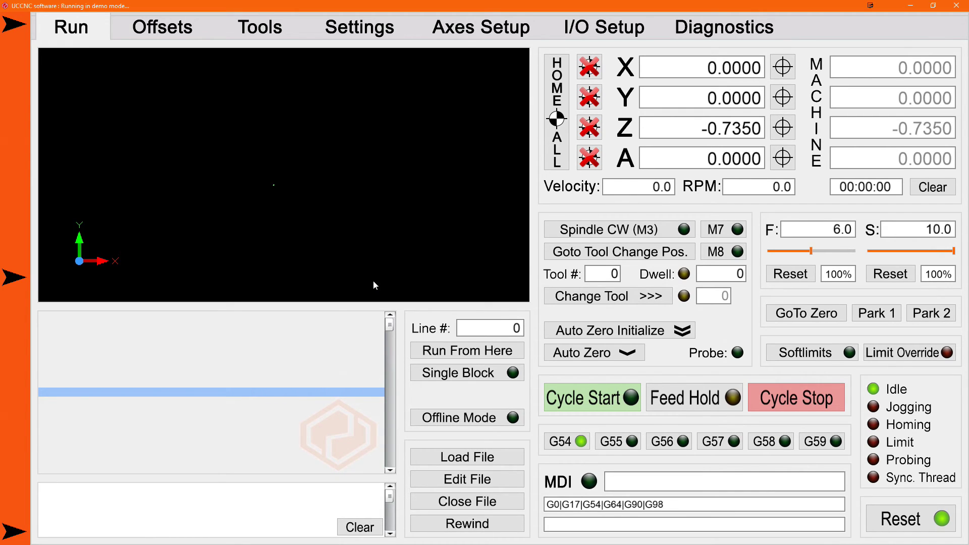
Step: Toggle the Probing/Jogging side panel open and closed twice, then go to Settings > General
{"action": "key", "text": "Tab"}
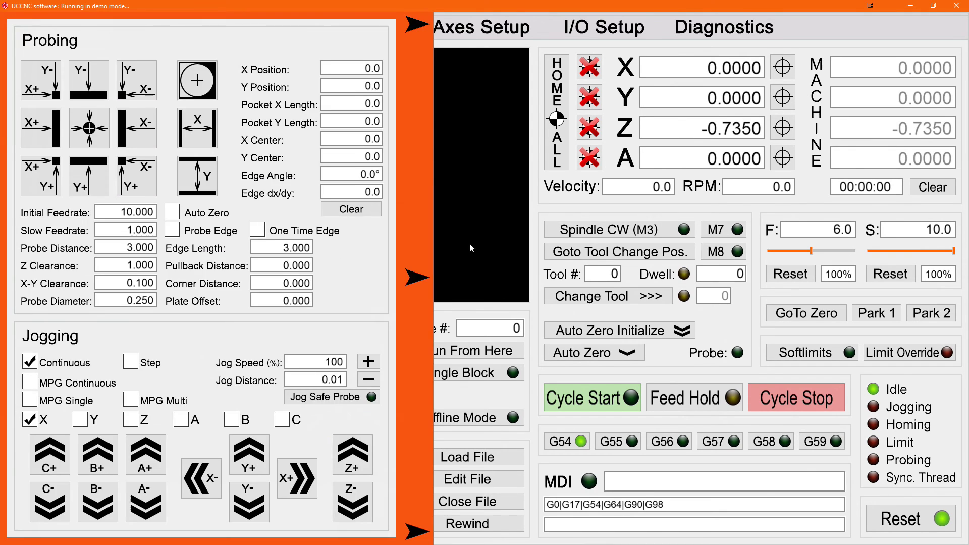
{"action": "key", "text": "Tab"}
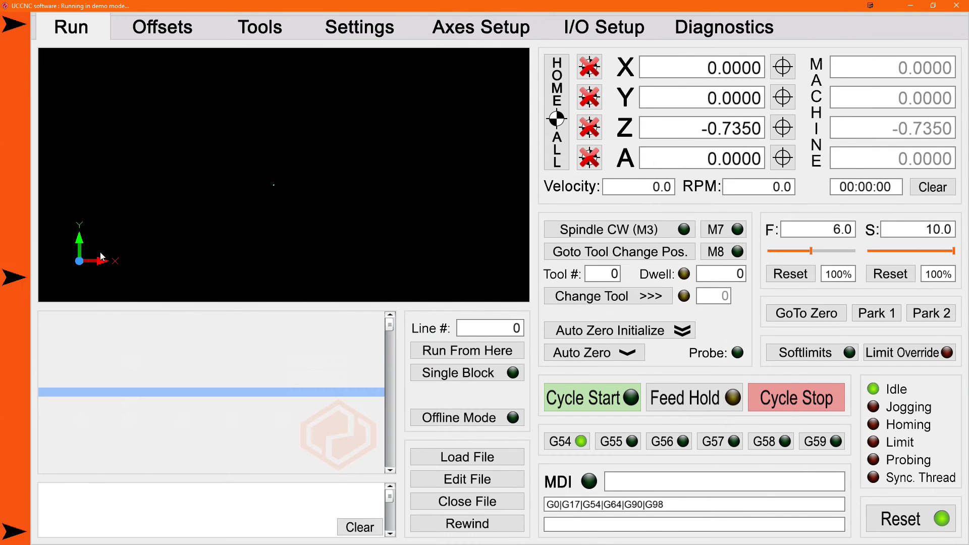
{"action": "left_click", "coordinate": [3, 253]}
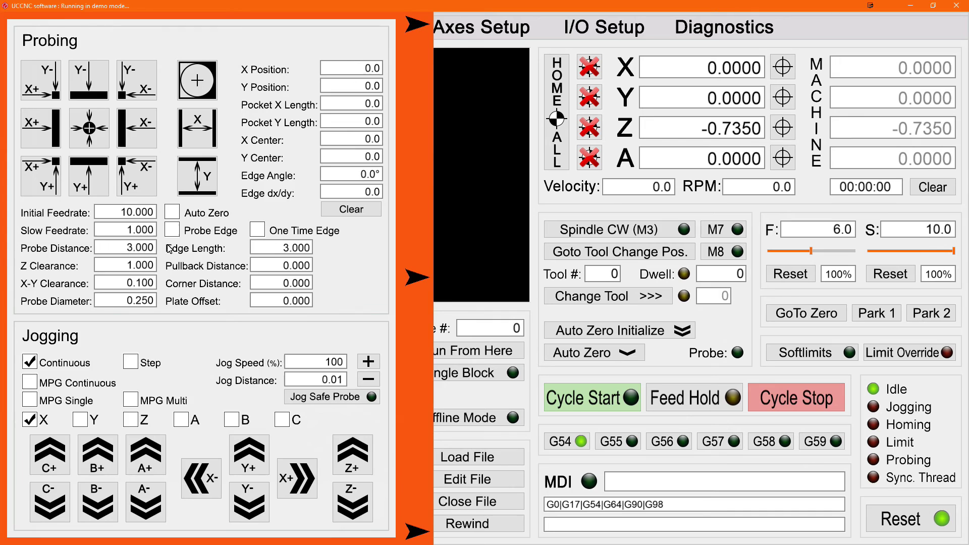
{"action": "key", "text": "Tab"}
{"action": "left_click", "coordinate": [364, 28]}
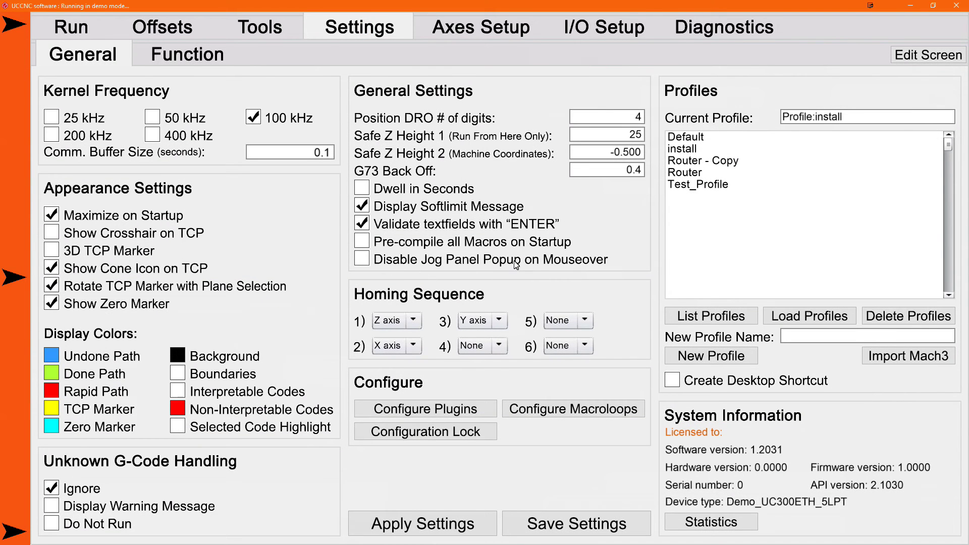
Step: Turn on 'Disable Jog Panel Popup on Mouseover', apply and save the settings, then go back to the Run page
{"action": "left_click", "coordinate": [362, 258]}
{"action": "left_click", "coordinate": [444, 532]}
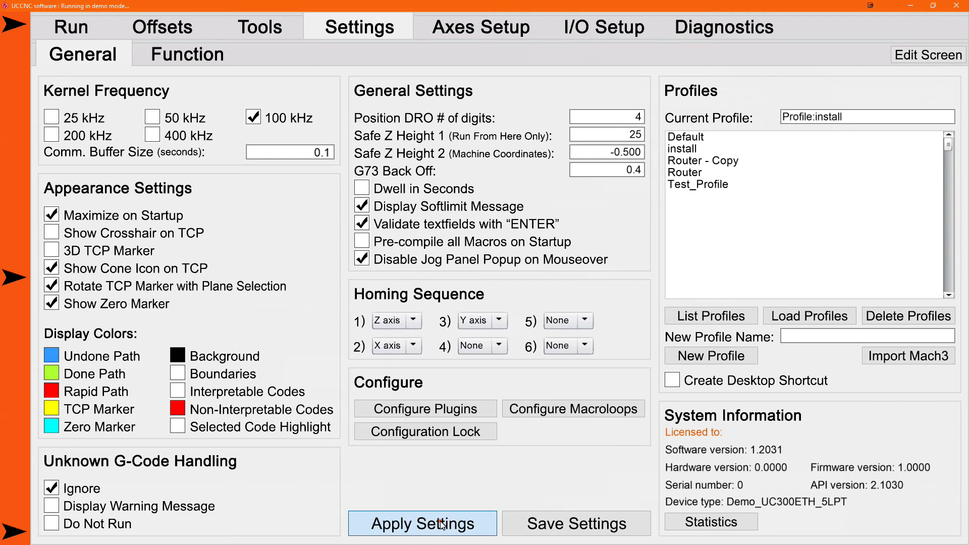
{"action": "left_click", "coordinate": [544, 525]}
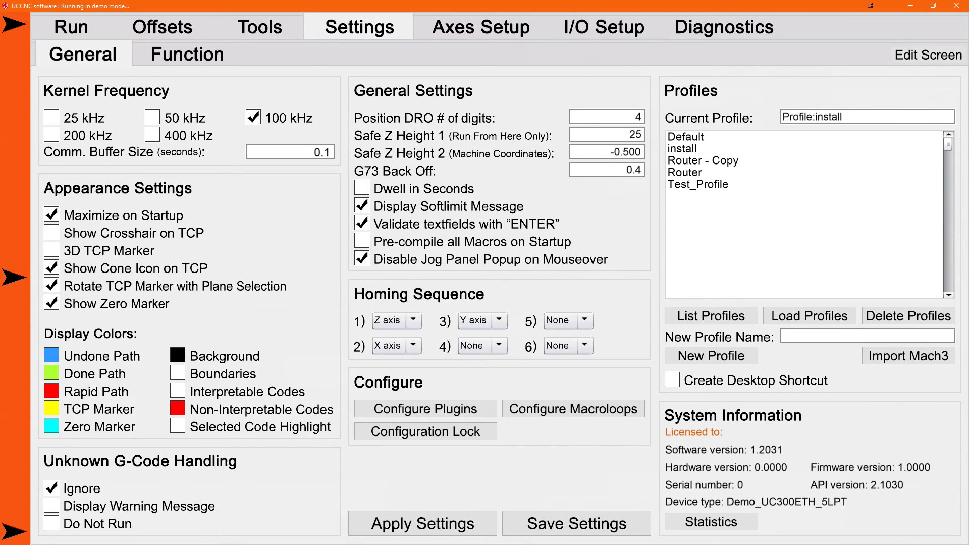
{"action": "left_click", "coordinate": [72, 28]}
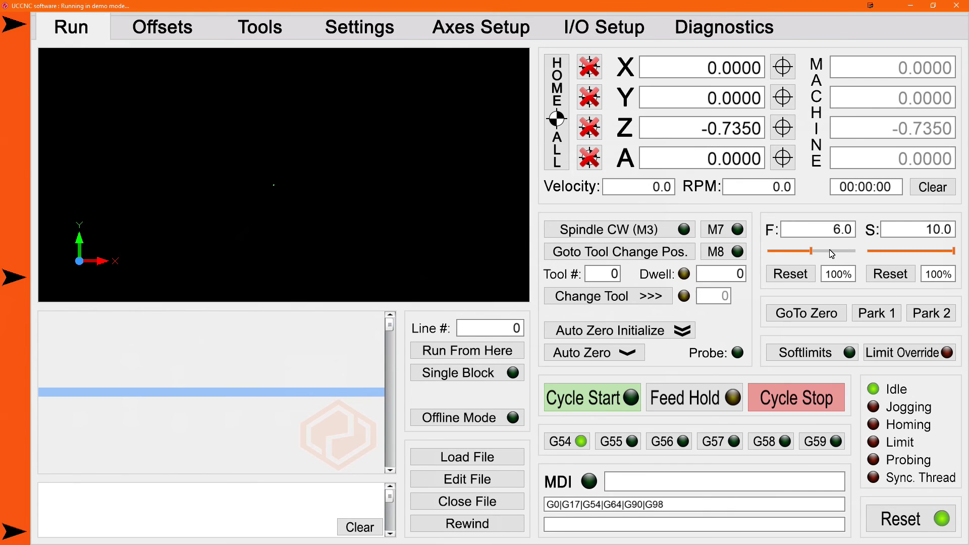
{"action": "left_click_drag", "start_coordinate": [781, 251], "coordinate": [836, 276]}
{"action": "left_click_drag", "start_coordinate": [805, 255], "coordinate": [796, 252]}
{"action": "left_click", "coordinate": [791, 274]}
{"action": "left_click_drag", "start_coordinate": [914, 256], "coordinate": [878, 252]}
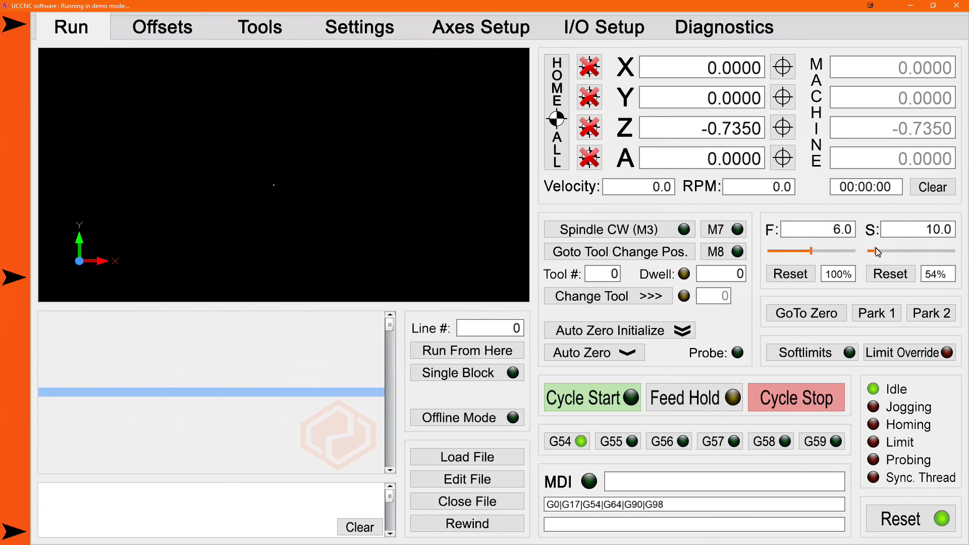
{"action": "left_click", "coordinate": [889, 273]}
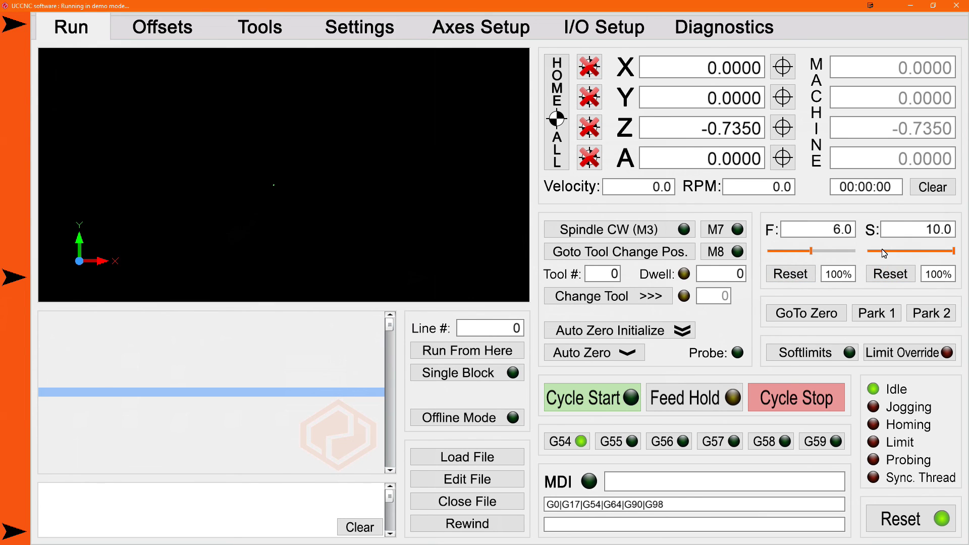